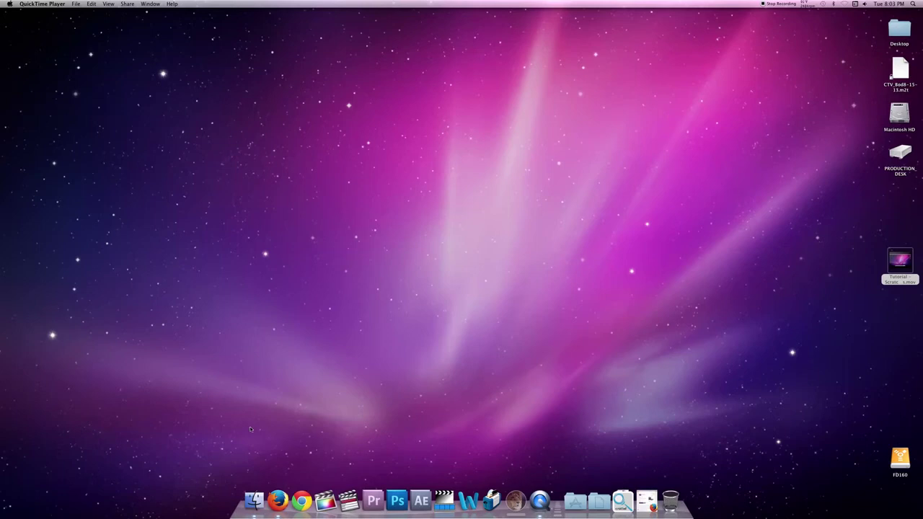
Launch Final Cut Pro and reopen the recent 2014_01_06 Democratic Womens Event project, dismissing the already-open alert.
click(349, 500)
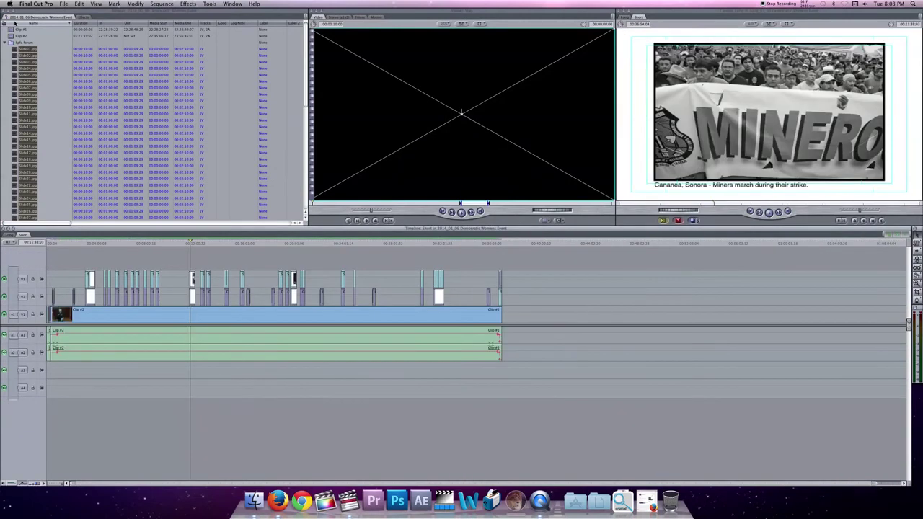
click(64, 4)
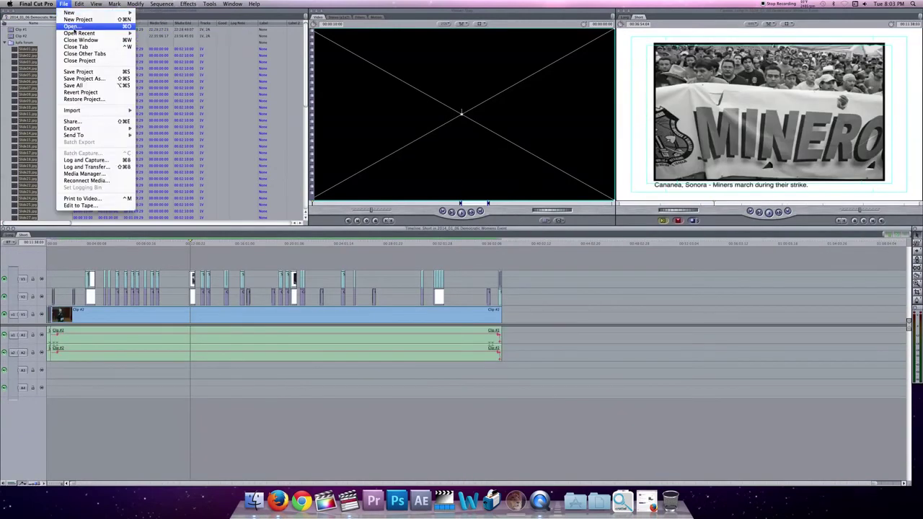
mouse_move(79, 34)
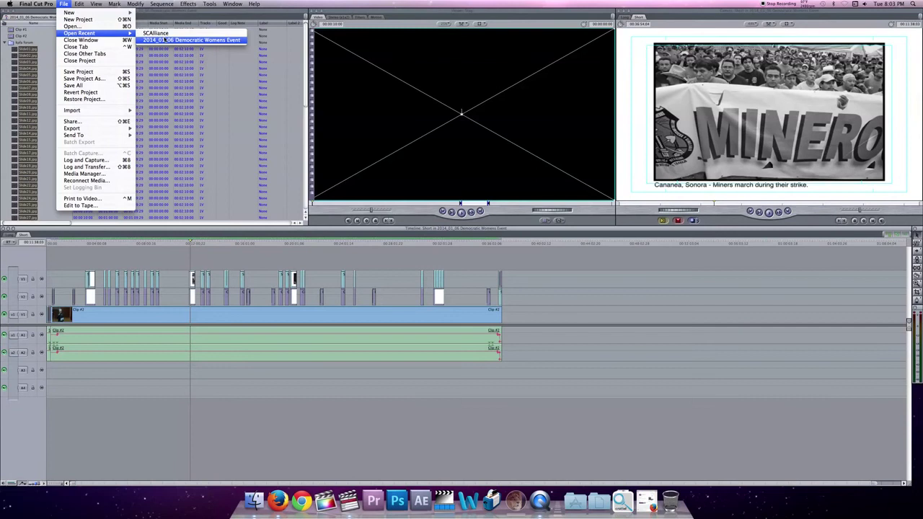
click(165, 41)
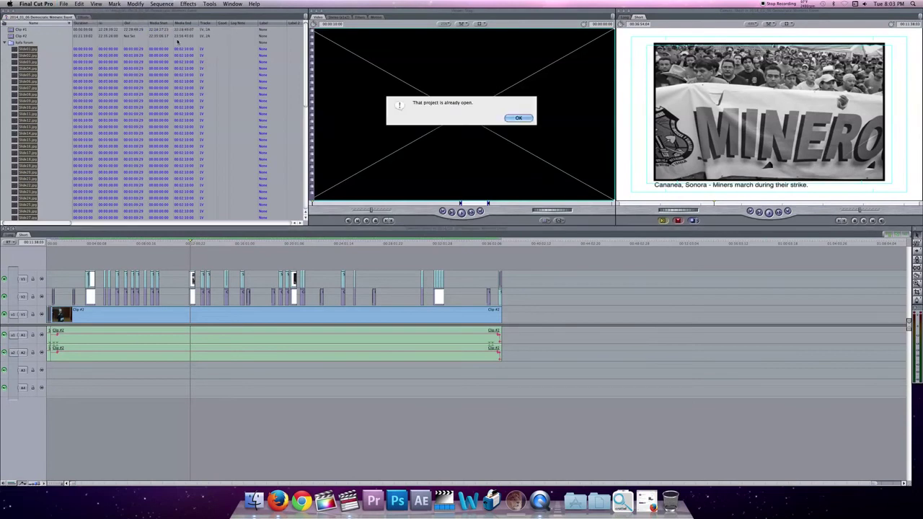
click(518, 119)
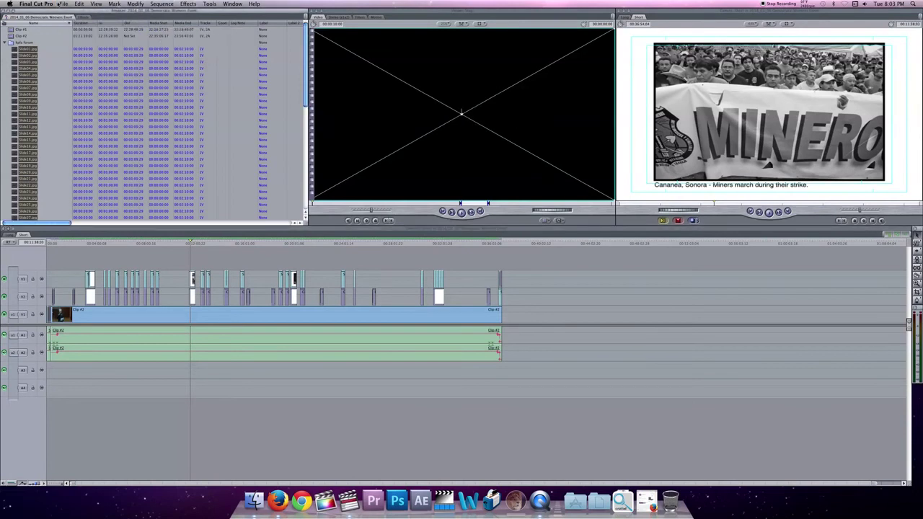
Open the 2014_01_06 Democratic Womens Event project file from its folder on PRODUCTION_DESK.
click(60, 4)
click(76, 27)
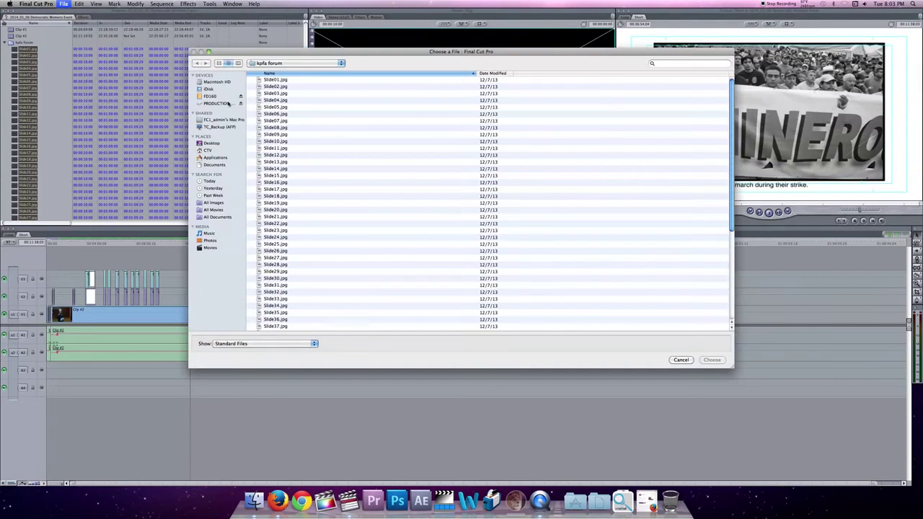
click(227, 104)
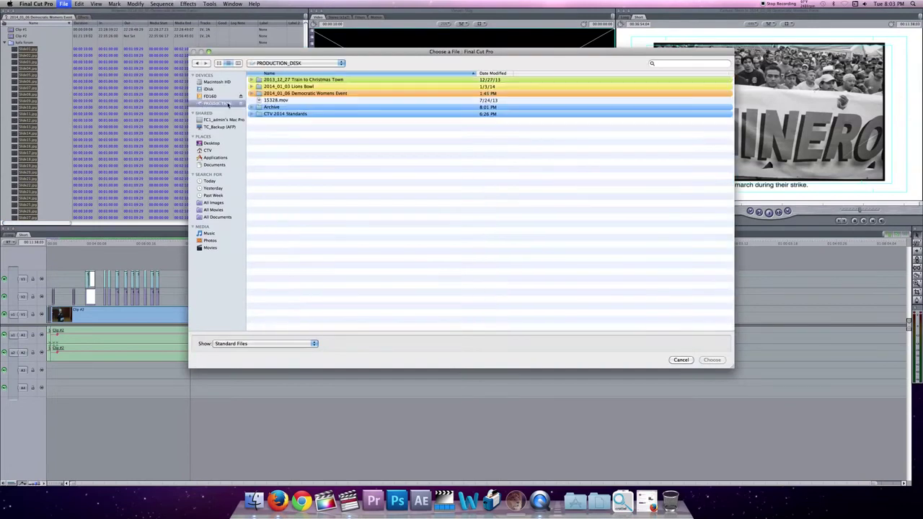
double_click(277, 93)
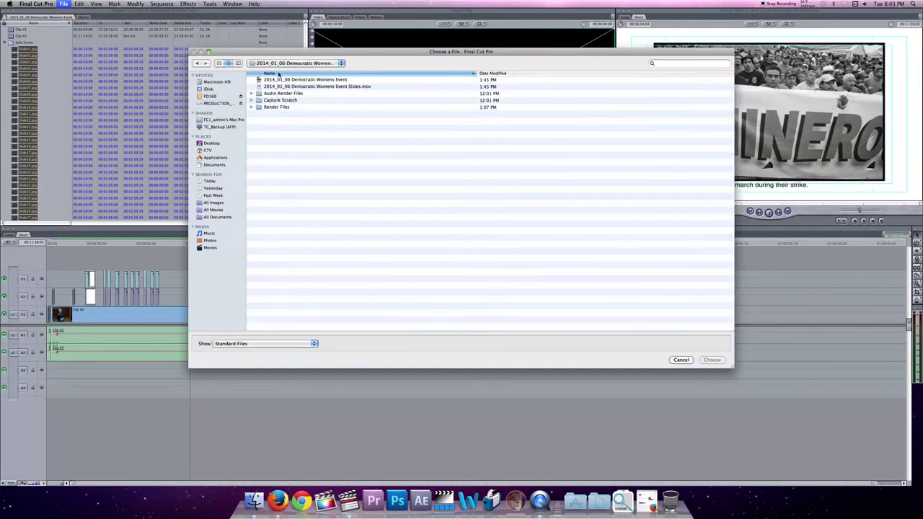
double_click(278, 80)
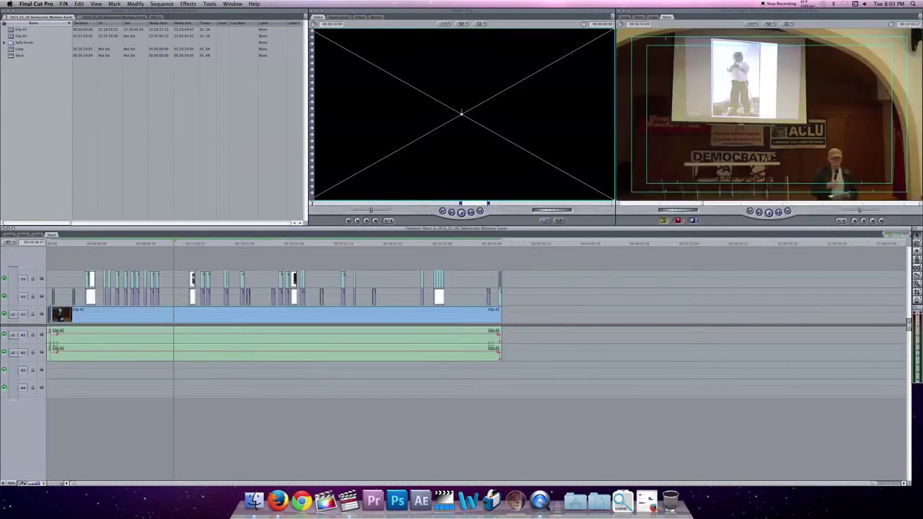
Import 15328.mov from the PRODUCTION_DESK drive into the project's browser.
click(64, 4)
mouse_move(73, 110)
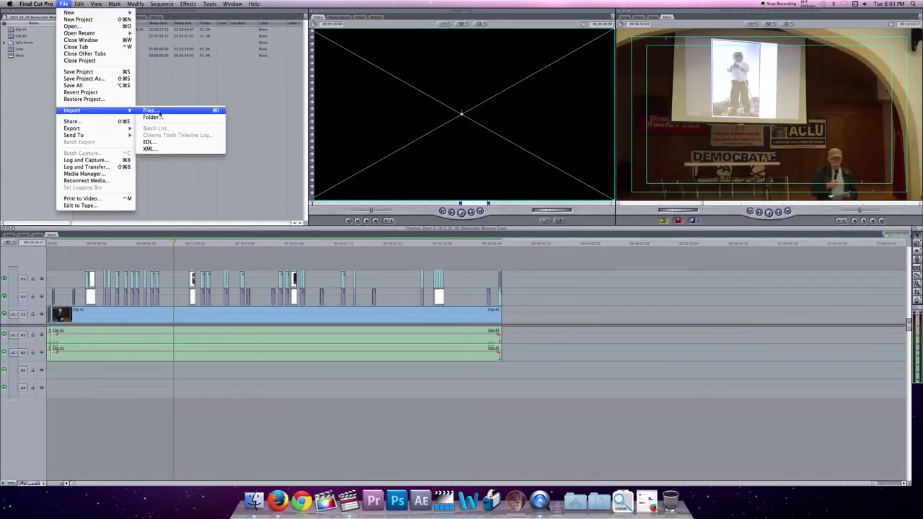
click(153, 111)
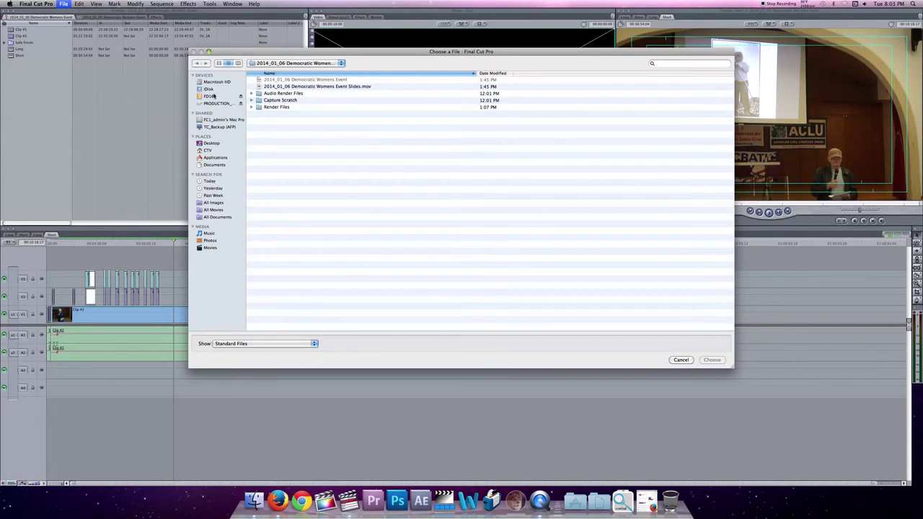
click(215, 104)
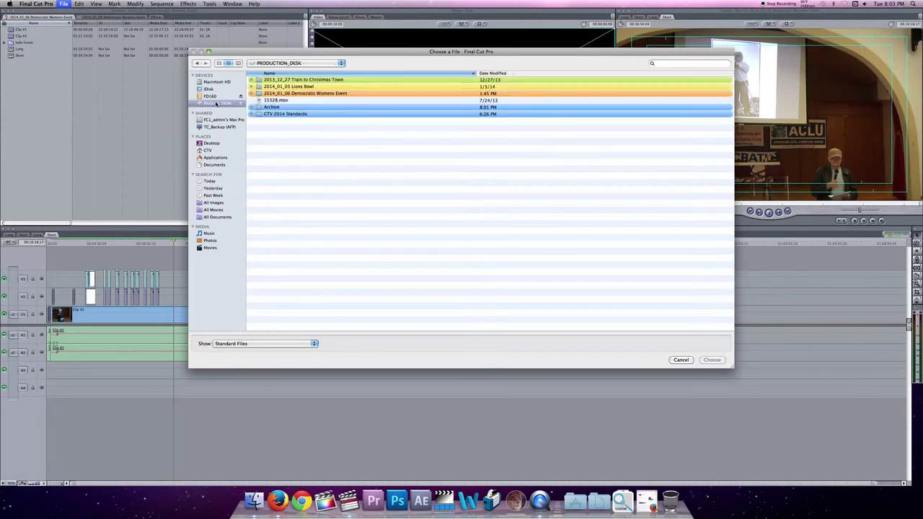
click(280, 101)
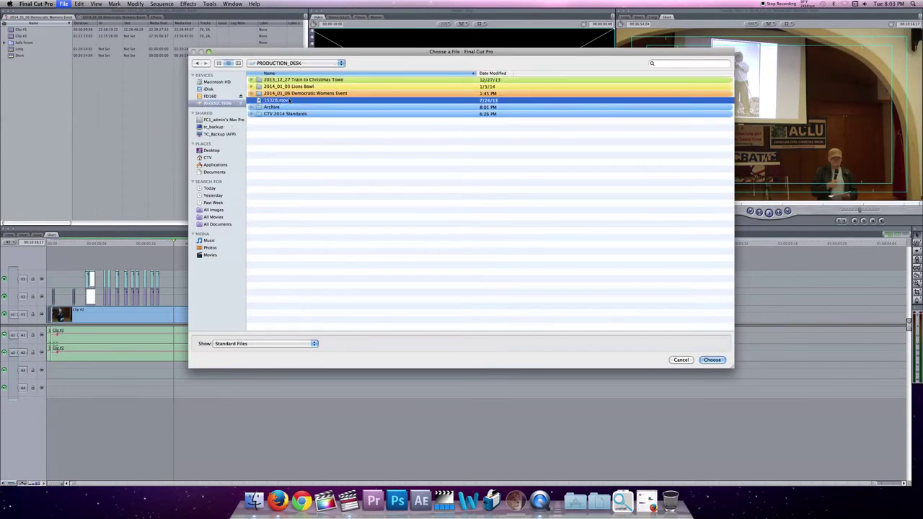
double_click(289, 102)
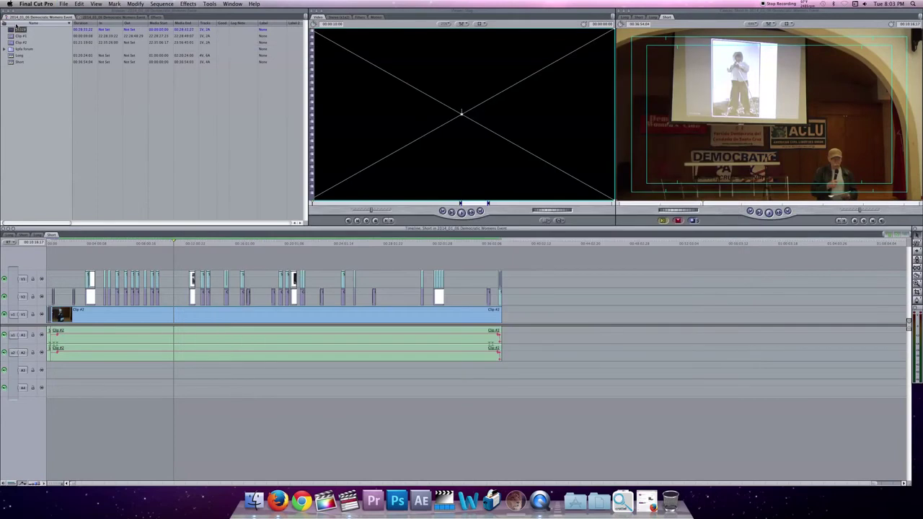
Load the imported 15328 clip in the viewer and scrub it to confirm it plays.
right_click(22, 27)
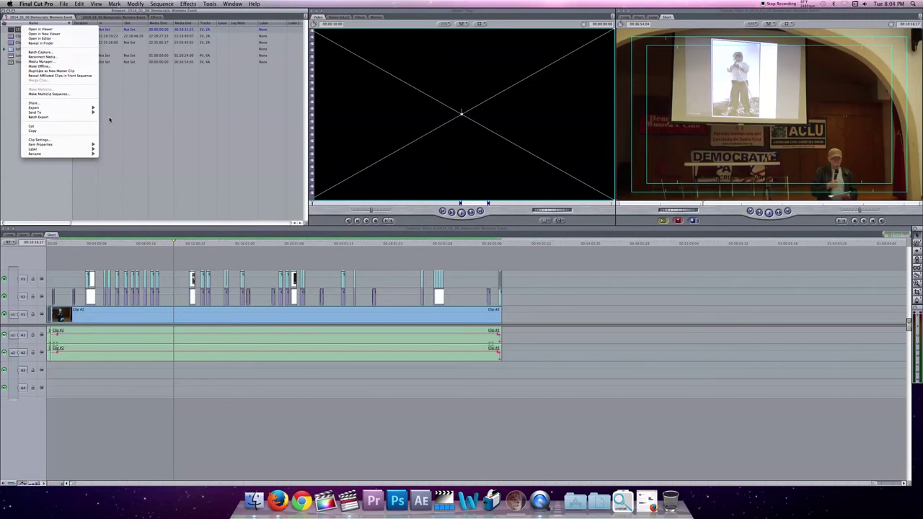
click(124, 140)
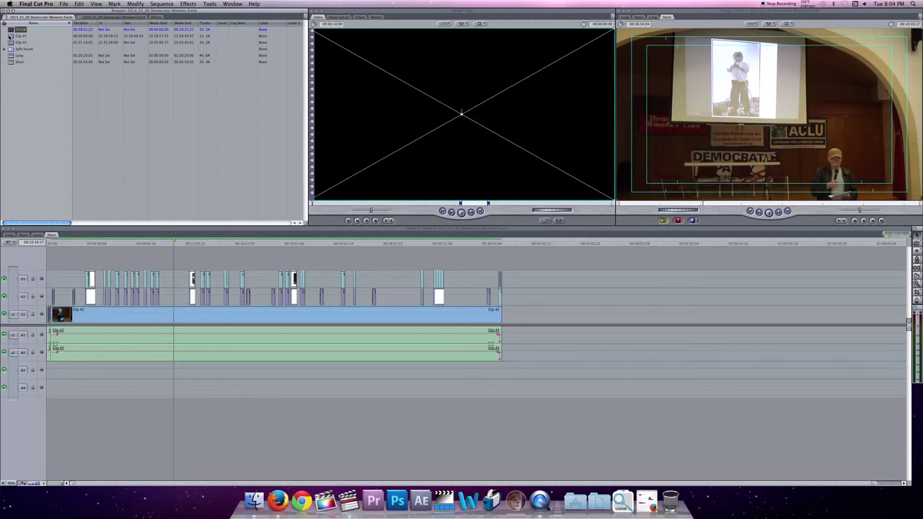
double_click(20, 29)
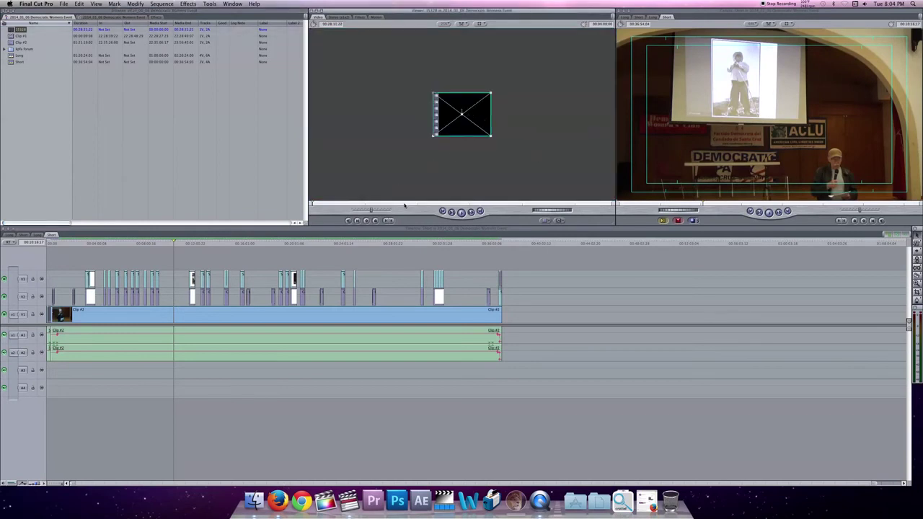
mouse_move(433, 204)
mouse_down()
mouse_move(523, 205)
mouse_move(363, 207)
mouse_up()
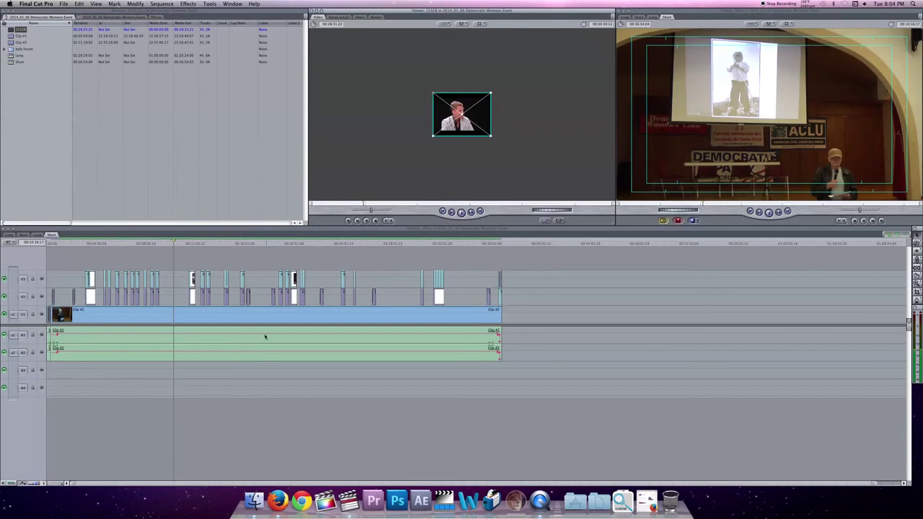
In Finder, move 15328.mov from PRODUCTION_DESK into its Archive folder, then return to Final Cut Pro.
click(254, 499)
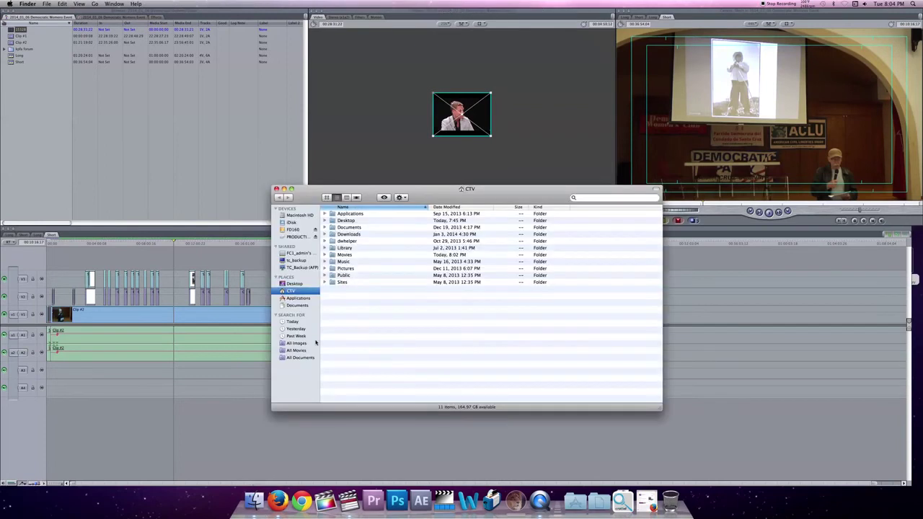
click(294, 237)
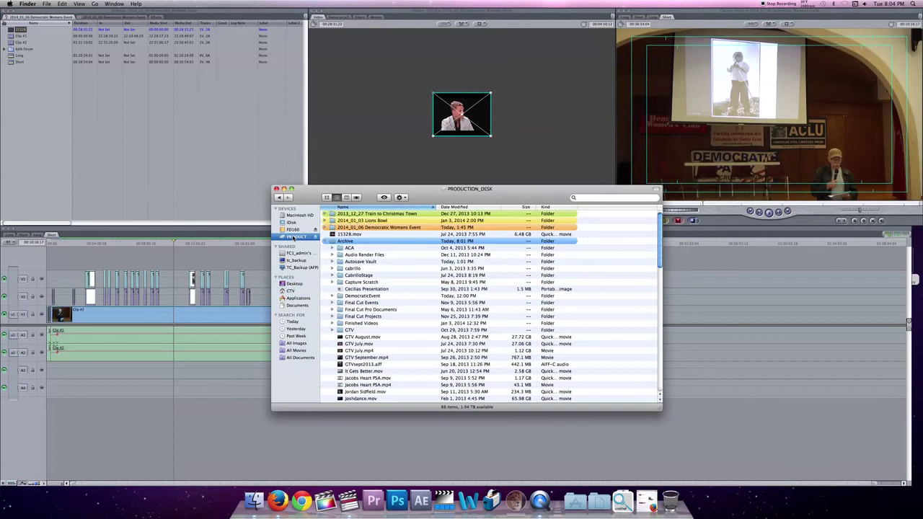
click(324, 241)
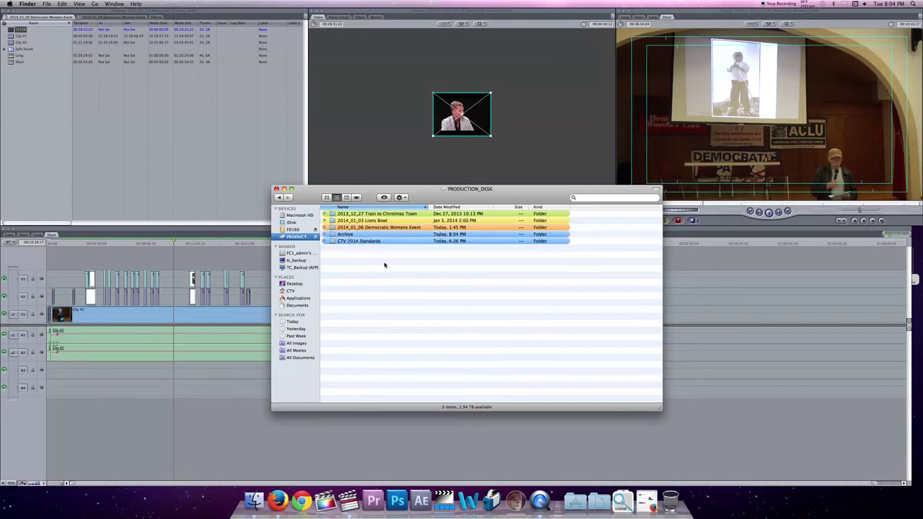
click(176, 146)
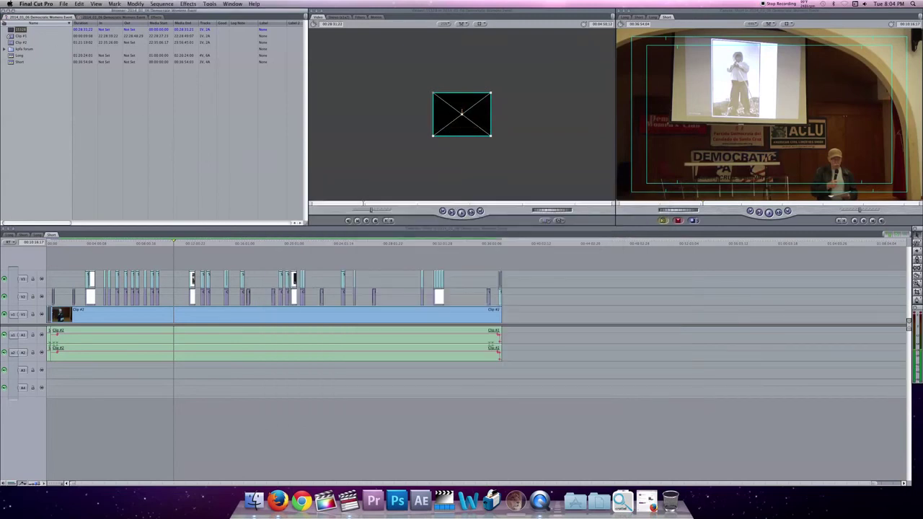
Select the offline 15328 clip in the Browser and bring up its context menu.
click(20, 29)
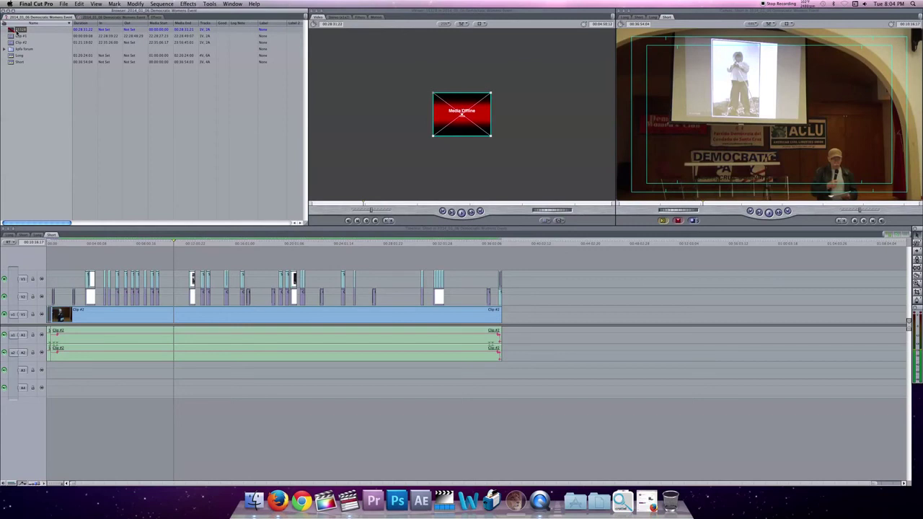
right_click(11, 29)
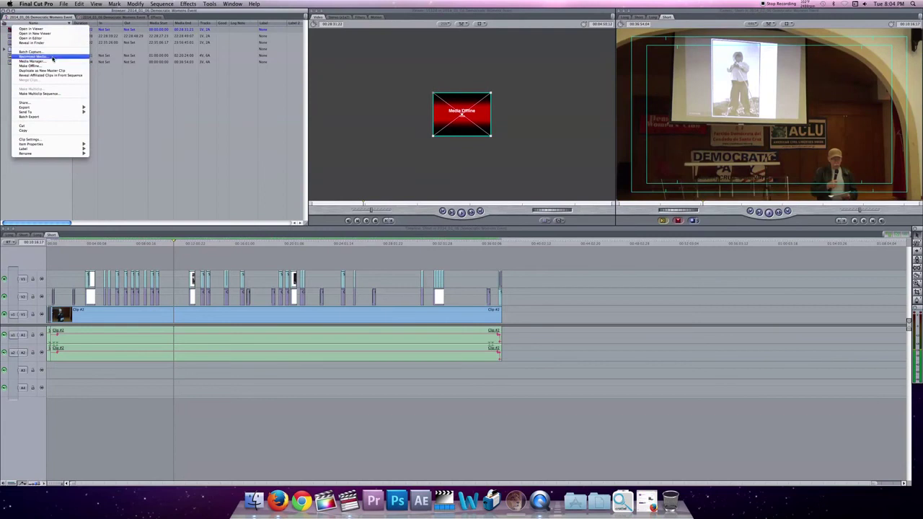
Reconnect the offline 15328 clip to 15328.mov located in the Archive folder.
click(52, 60)
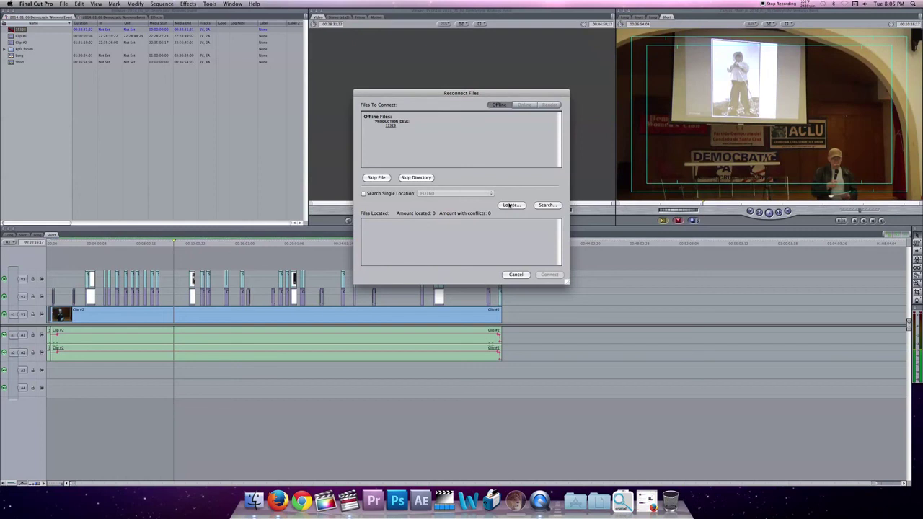
click(509, 206)
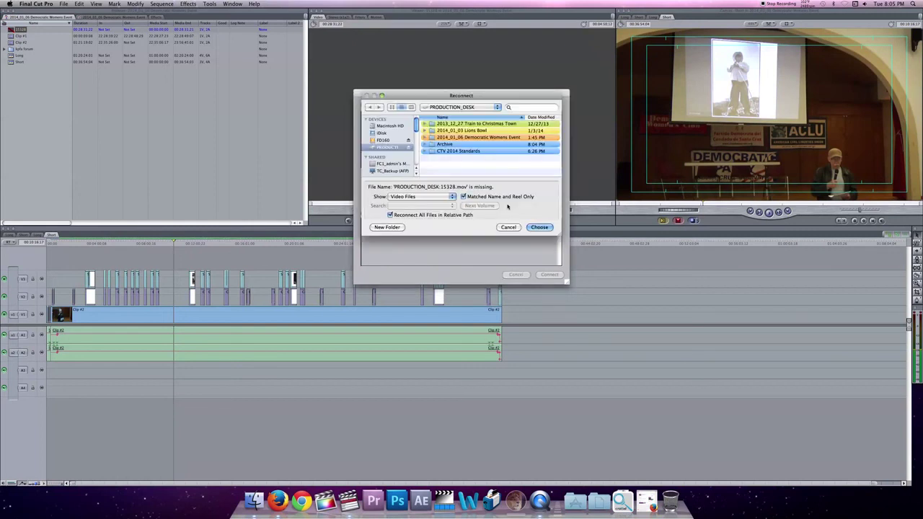
double_click(441, 145)
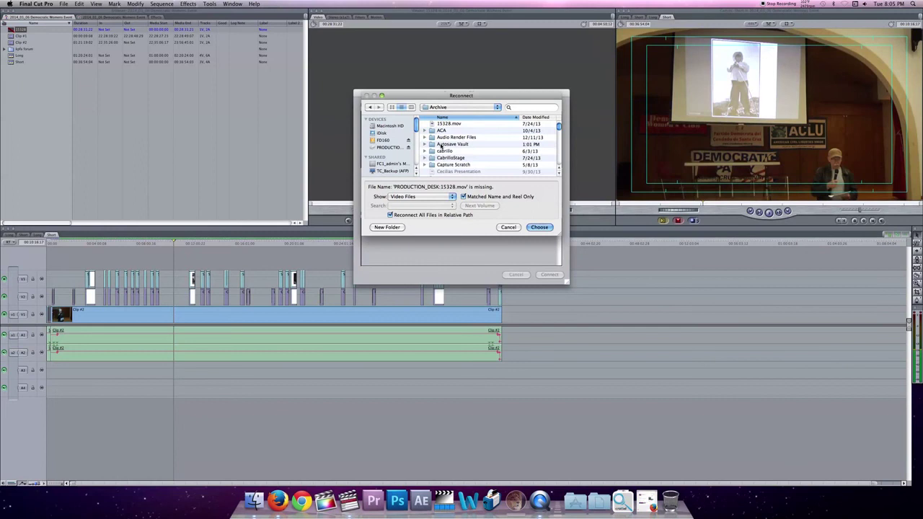
click(441, 124)
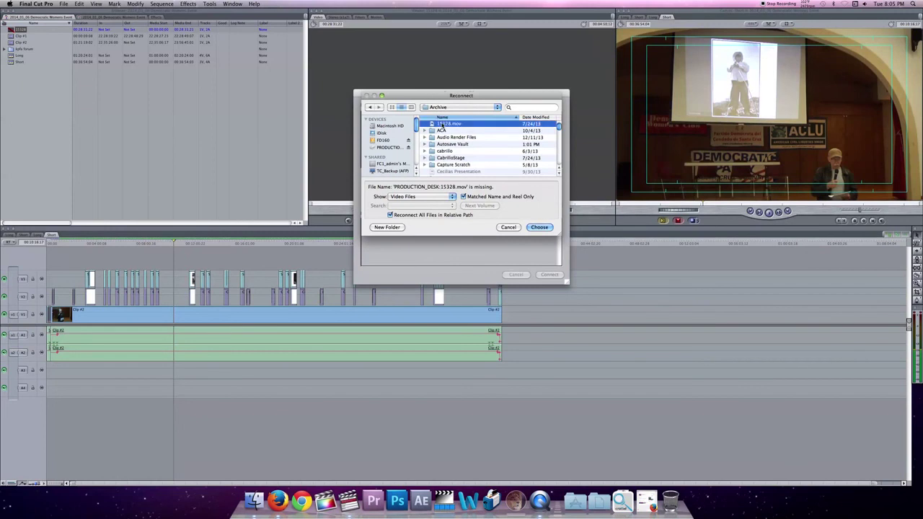
click(543, 228)
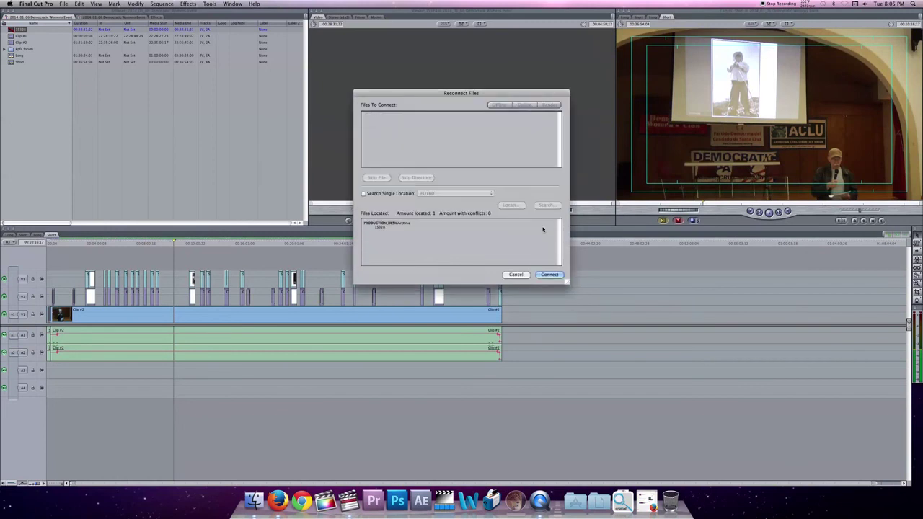
click(550, 274)
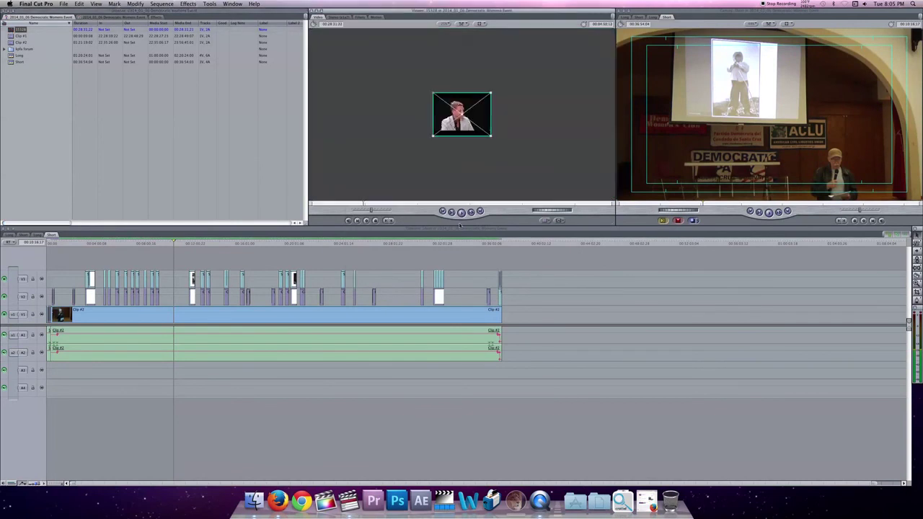
Scrub the relinked 15328 clip to a later frame, then bring up a Browser clip's context menu.
drag(480, 207, 525, 207)
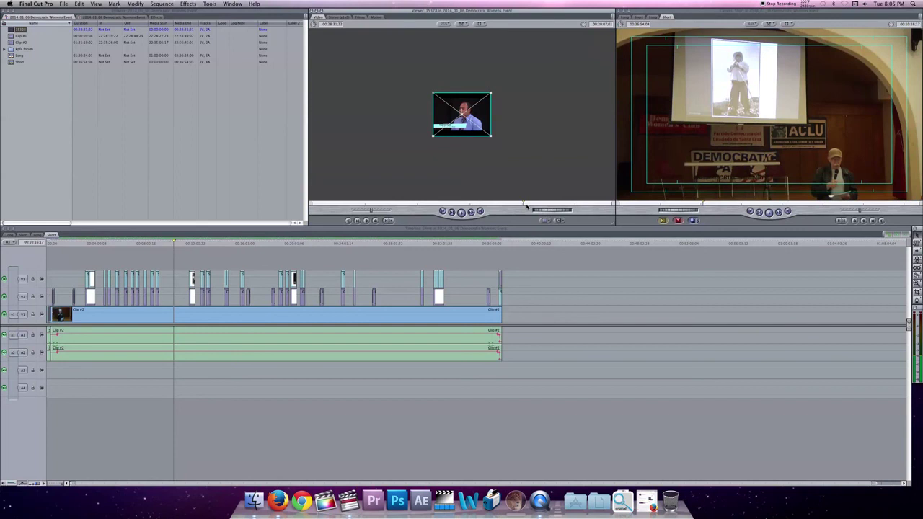
shift+click(23, 41)
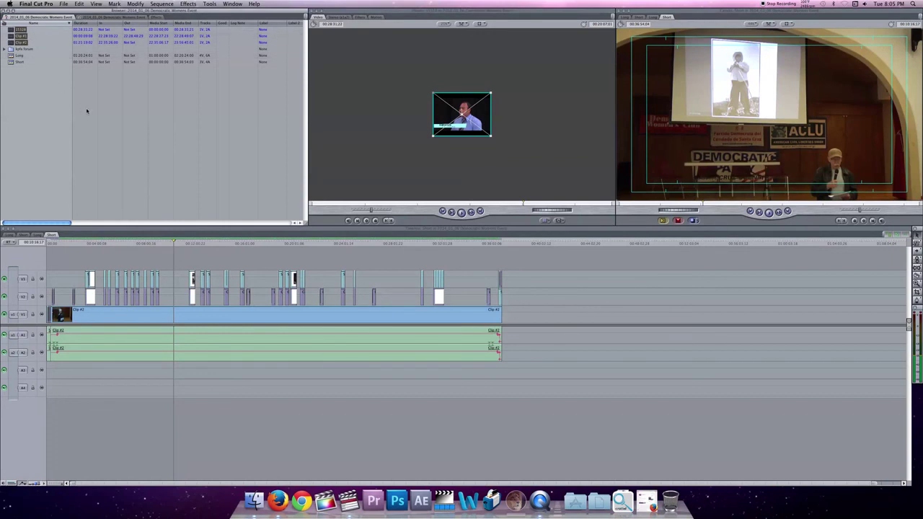
click(87, 111)
right_click(30, 23)
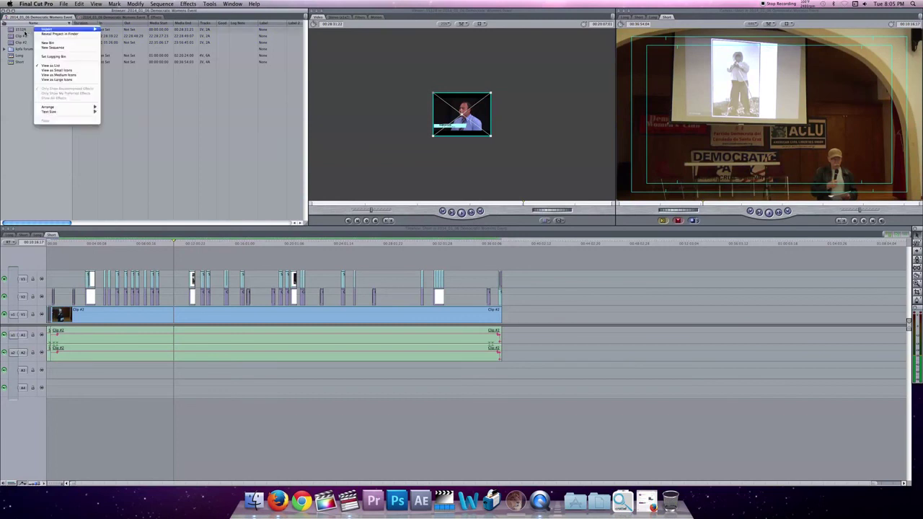
right_click(27, 29)
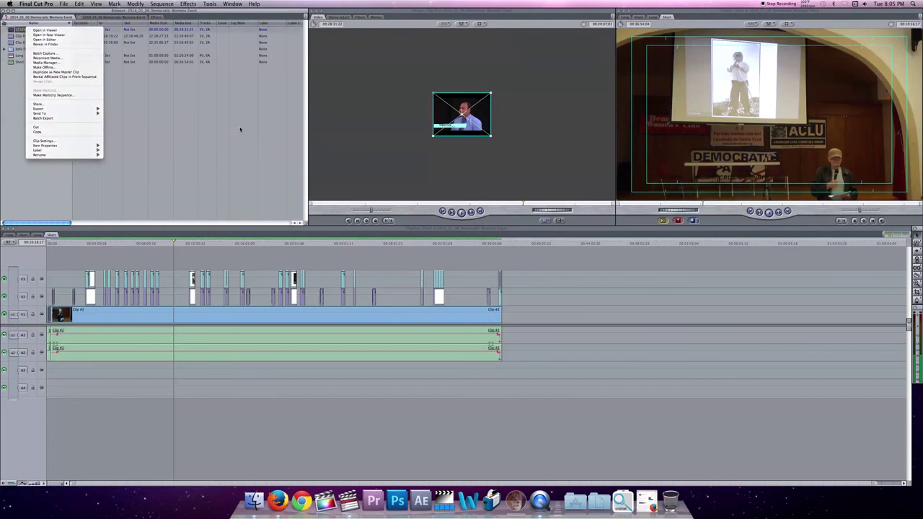